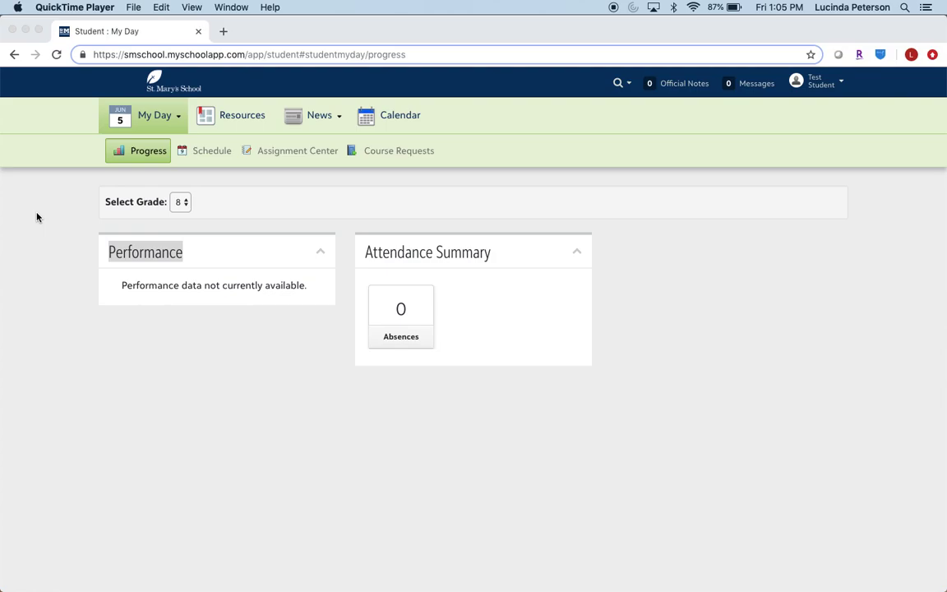
- Open the 2020–2021 Course Requests page under My Day
{"action": "left_click", "coordinate": [379, 155]}
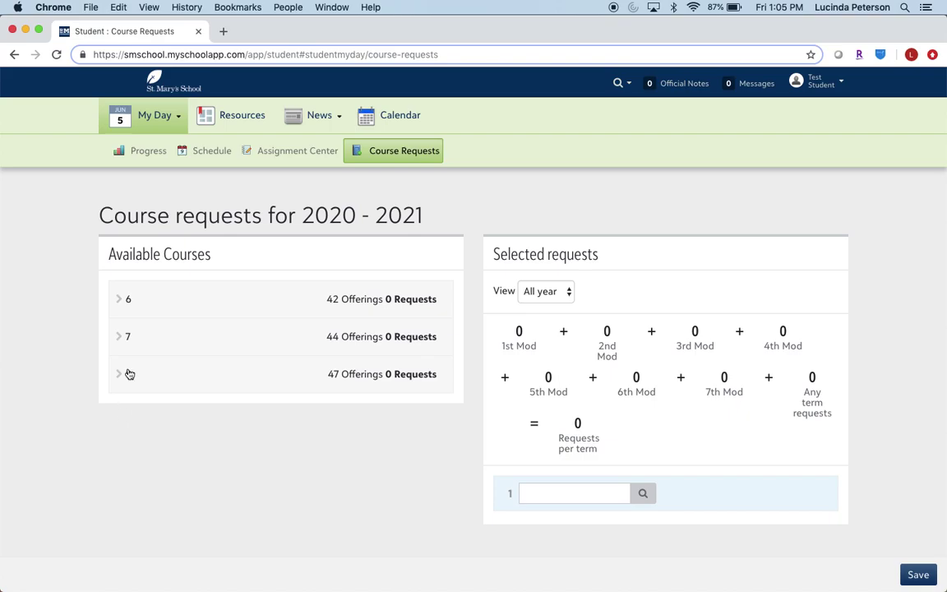
- Expand grade 6 in Available Courses and scroll through its 42 offerings
{"action": "left_click", "coordinate": [128, 301]}
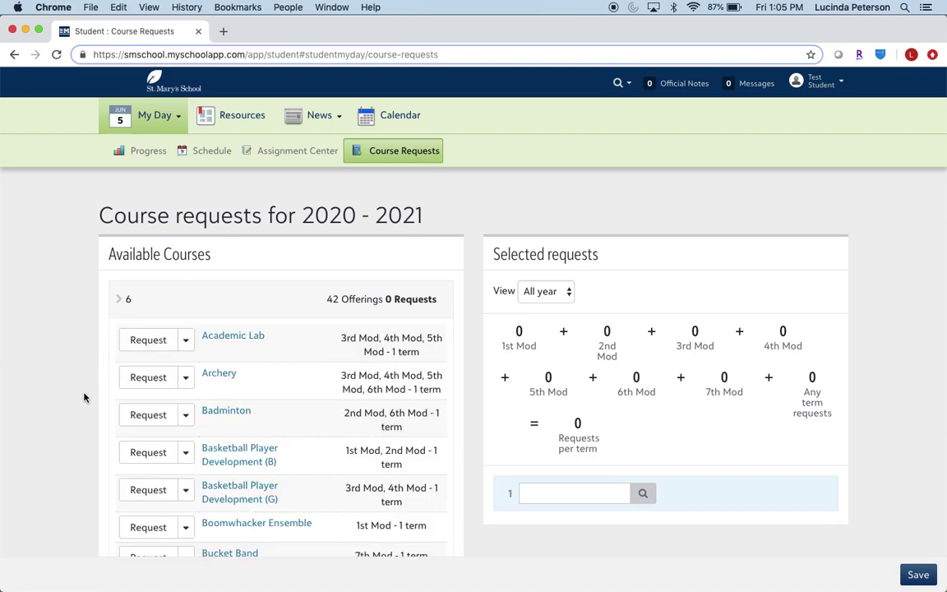
{"action": "scroll", "coordinate": [84, 399], "scroll_direction": "down", "scroll_amount": 3}
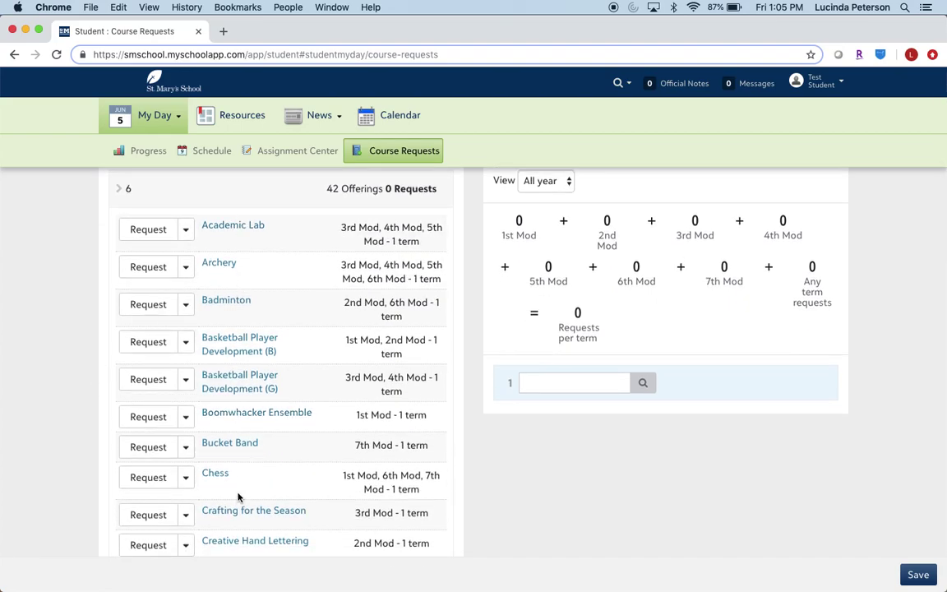
{"action": "scroll", "coordinate": [234, 508], "scroll_direction": "down", "scroll_amount": 2}
{"action": "scroll", "coordinate": [234, 512], "scroll_direction": "down", "scroll_amount": 3}
{"action": "scroll", "coordinate": [234, 514], "scroll_direction": "down", "scroll_amount": 4}
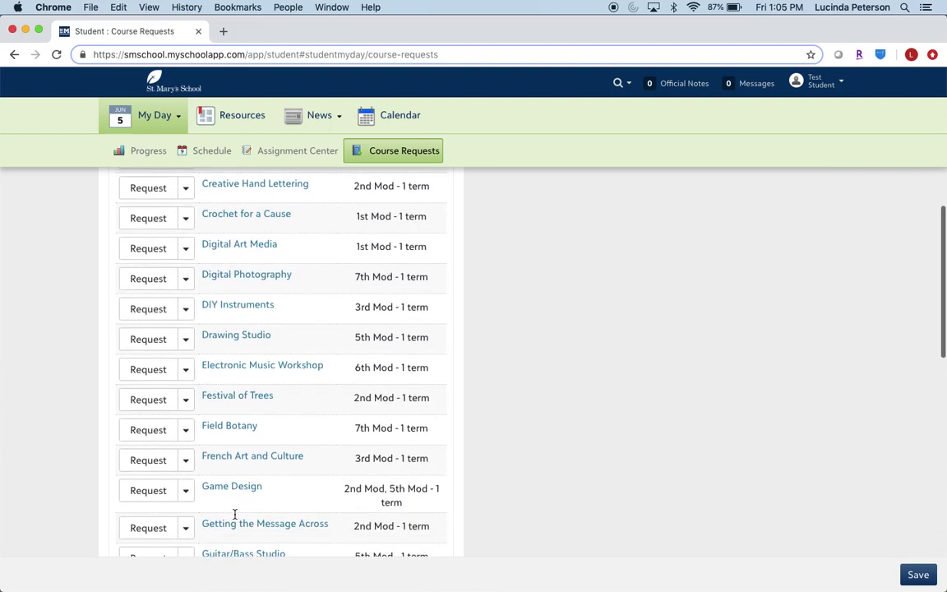
{"action": "scroll", "coordinate": [234, 514], "scroll_direction": "down", "scroll_amount": 2}
{"action": "scroll", "coordinate": [235, 514], "scroll_direction": "down", "scroll_amount": 4}
{"action": "scroll", "coordinate": [234, 514], "scroll_direction": "down", "scroll_amount": 2}
{"action": "scroll", "coordinate": [234, 514], "scroll_direction": "down", "scroll_amount": 4}
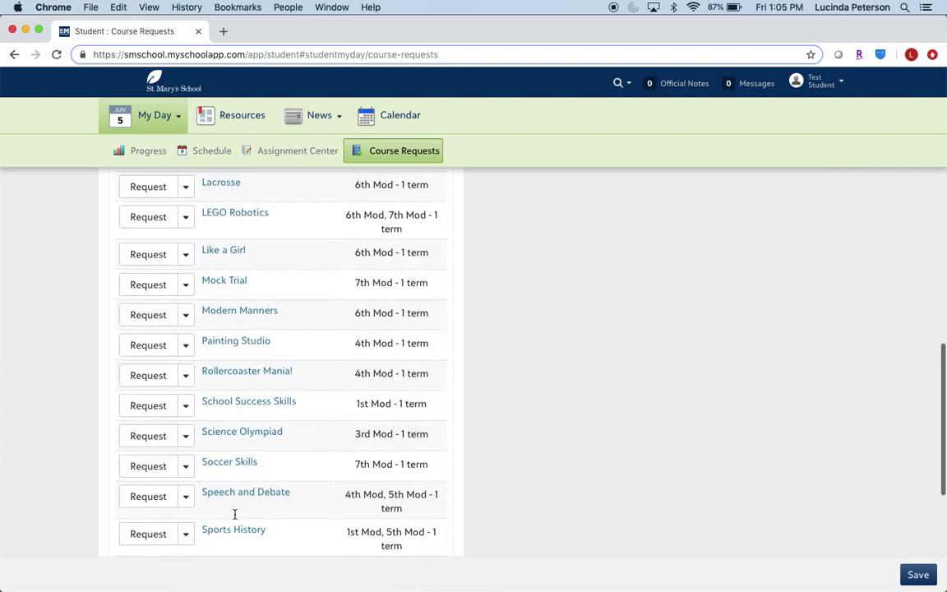
{"action": "scroll", "coordinate": [234, 513], "scroll_direction": "down", "scroll_amount": 2}
{"action": "scroll", "coordinate": [234, 513], "scroll_direction": "down", "scroll_amount": 3}
{"action": "scroll", "coordinate": [234, 514], "scroll_direction": "down", "scroll_amount": 2}
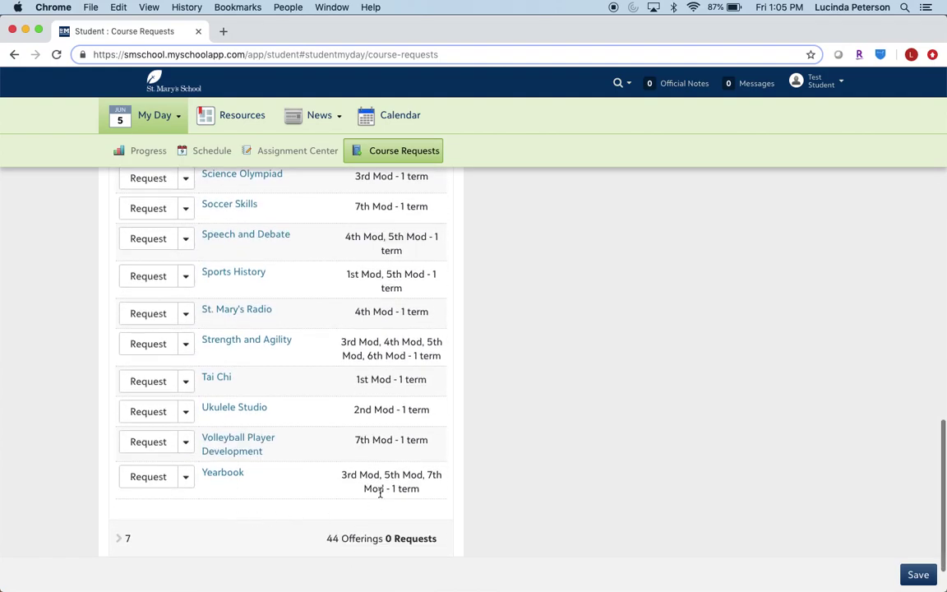
- Return to the top of the grade 6 list and preview Archery's description
{"action": "scroll", "coordinate": [377, 488], "scroll_direction": "up", "scroll_amount": 2}
{"action": "scroll", "coordinate": [382, 491], "scroll_direction": "up", "scroll_amount": 3}
{"action": "scroll", "coordinate": [382, 491], "scroll_direction": "up", "scroll_amount": 5}
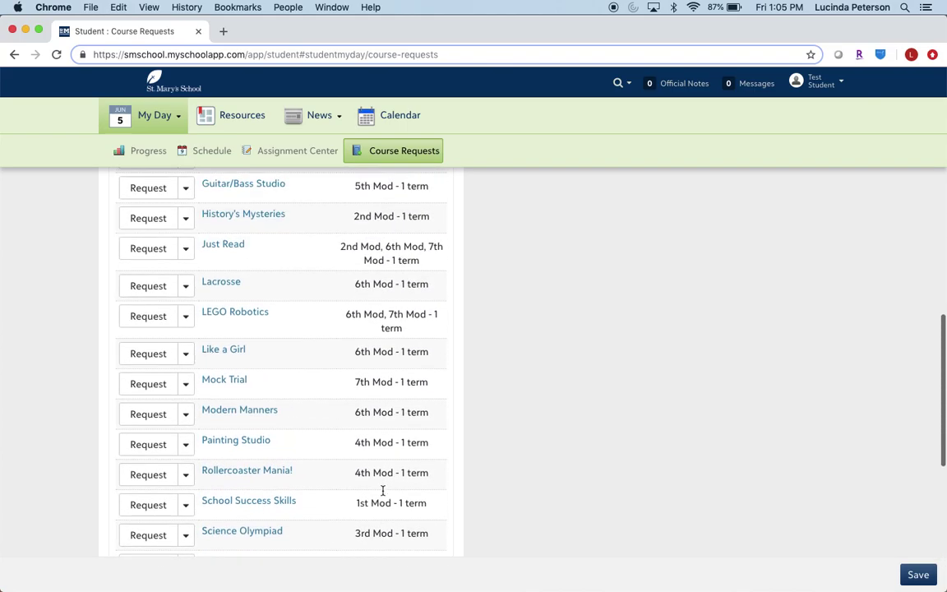
{"action": "scroll", "coordinate": [382, 491], "scroll_direction": "up", "scroll_amount": 2}
{"action": "scroll", "coordinate": [382, 490], "scroll_direction": "up", "scroll_amount": 5}
{"action": "scroll", "coordinate": [382, 491], "scroll_direction": "up", "scroll_amount": 3}
{"action": "scroll", "coordinate": [382, 491], "scroll_direction": "up", "scroll_amount": 5}
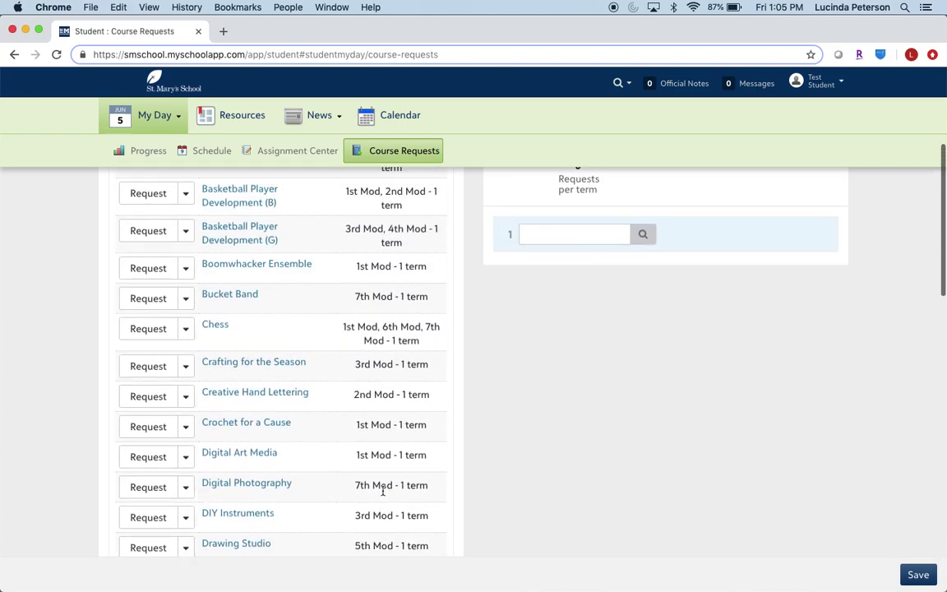
{"action": "scroll", "coordinate": [382, 490], "scroll_direction": "up", "scroll_amount": 3}
{"action": "scroll", "coordinate": [382, 493], "scroll_direction": "up", "scroll_amount": 2}
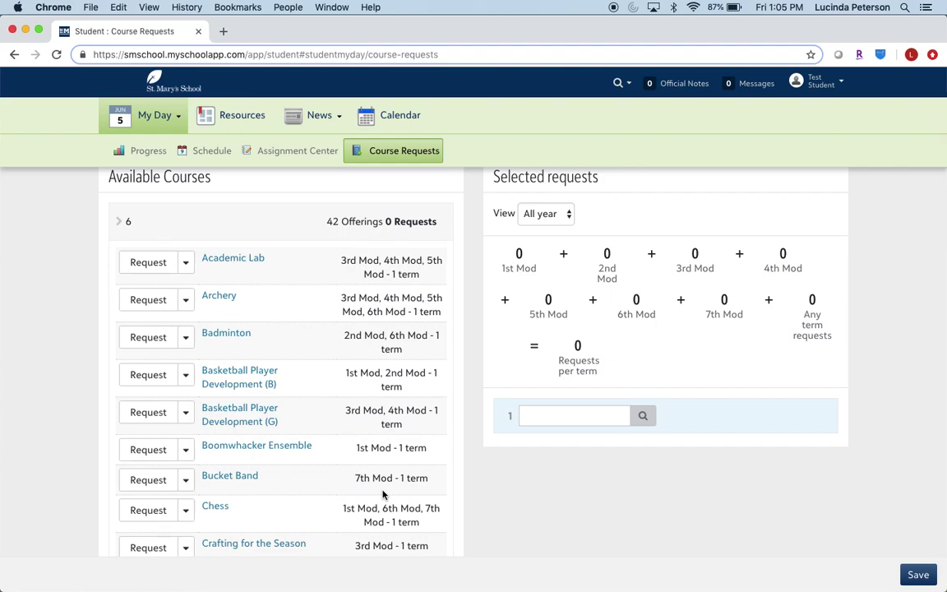
{"action": "left_click", "coordinate": [220, 295]}
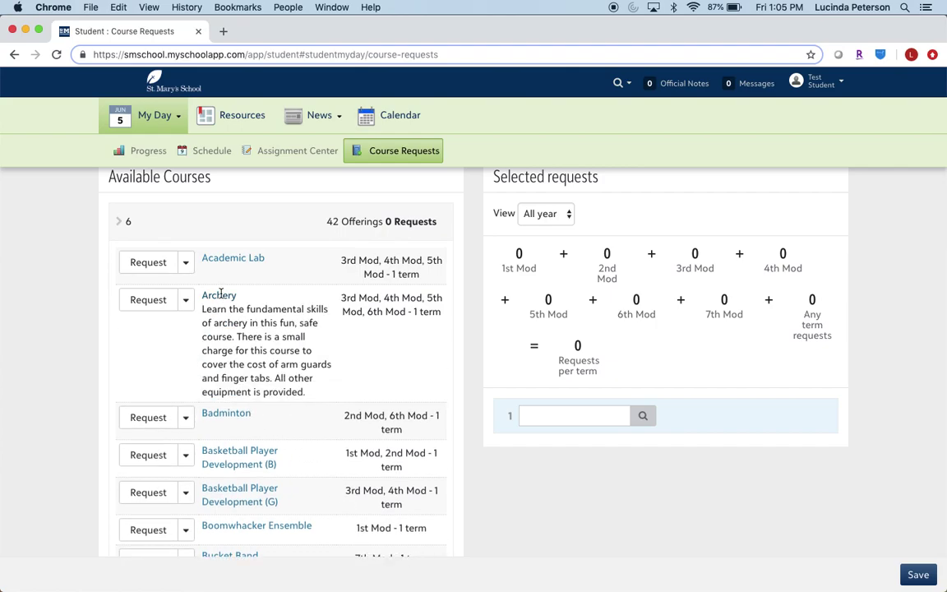
{"action": "left_click", "coordinate": [220, 294]}
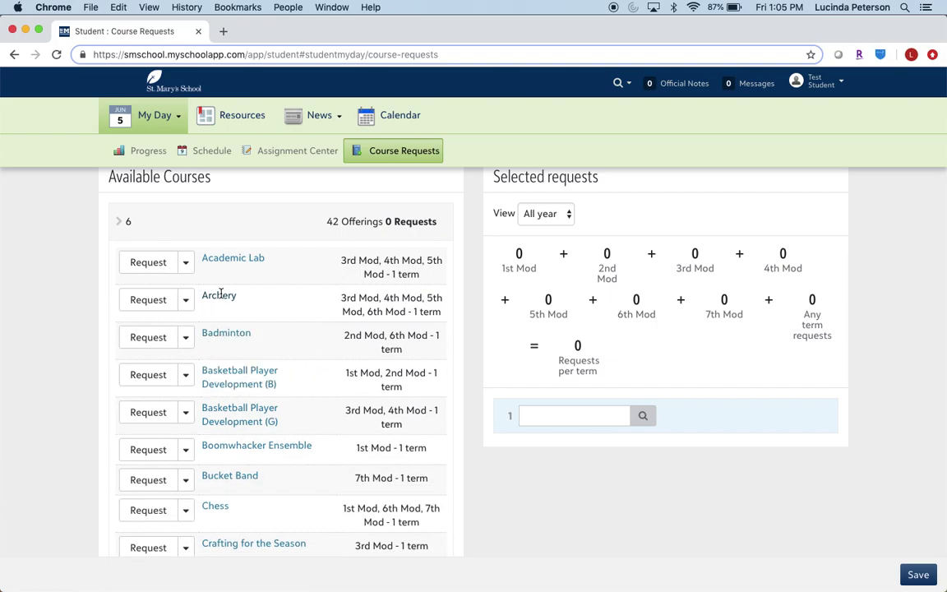
- Request Archery as course 1, scheduled in 5th Mod
{"action": "left_click", "coordinate": [151, 304]}
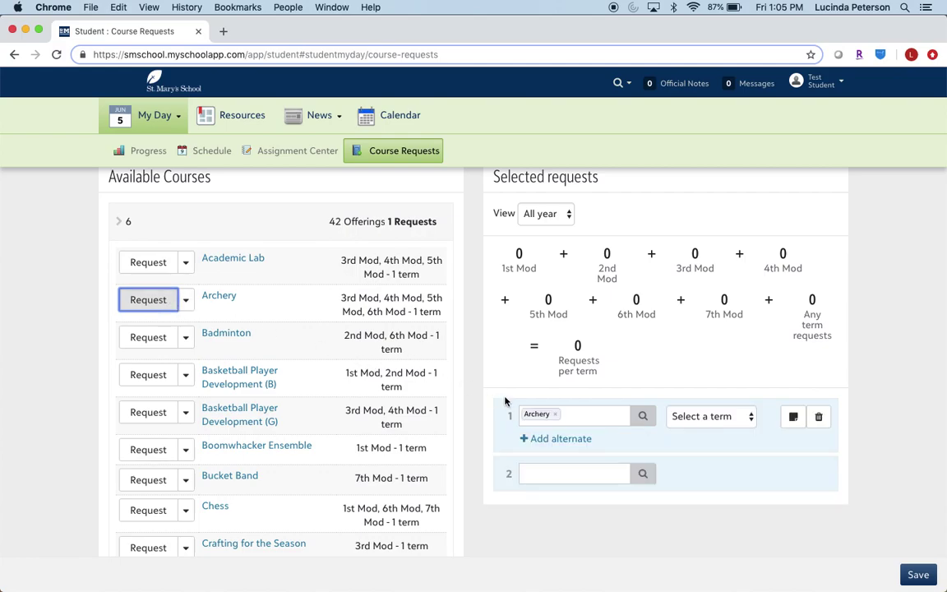
{"action": "left_click", "coordinate": [710, 418]}
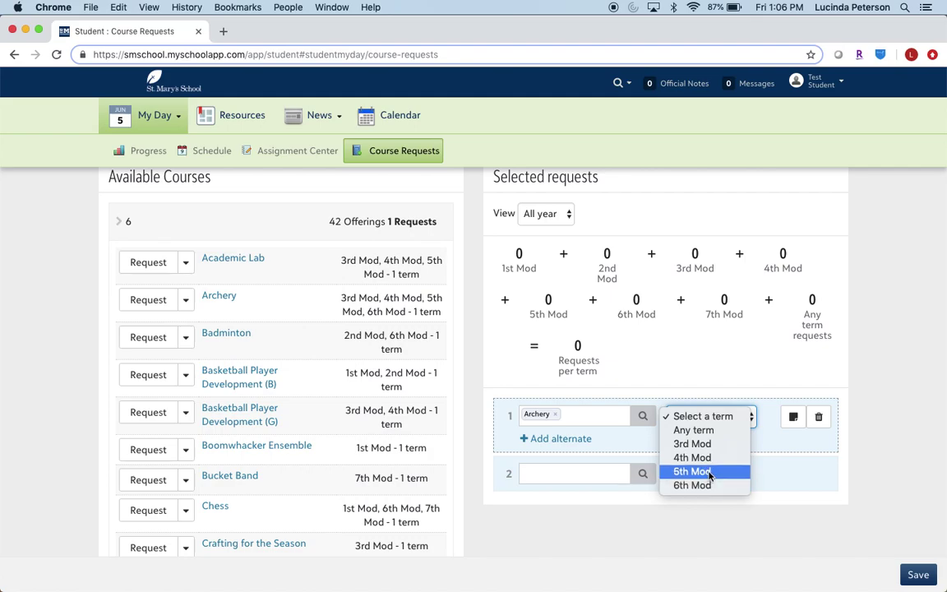
{"action": "left_click", "coordinate": [709, 473]}
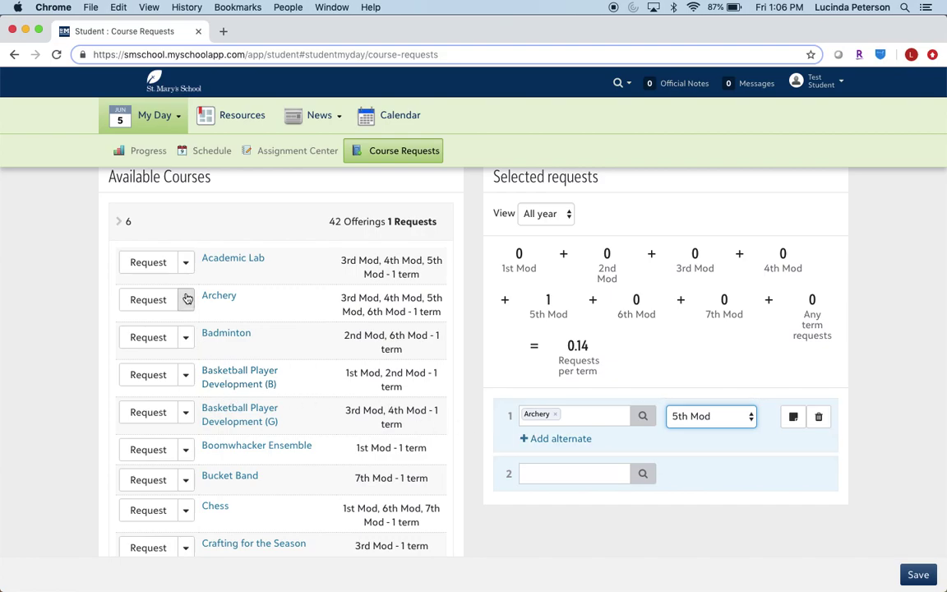
- Request Boomwhacker Ensemble, Bucket Band, Crafting for the Season and Creative Hand Lettering
{"action": "scroll", "coordinate": [187, 297], "scroll_direction": "down", "scroll_amount": 1}
{"action": "scroll", "coordinate": [188, 297], "scroll_direction": "down", "scroll_amount": 1}
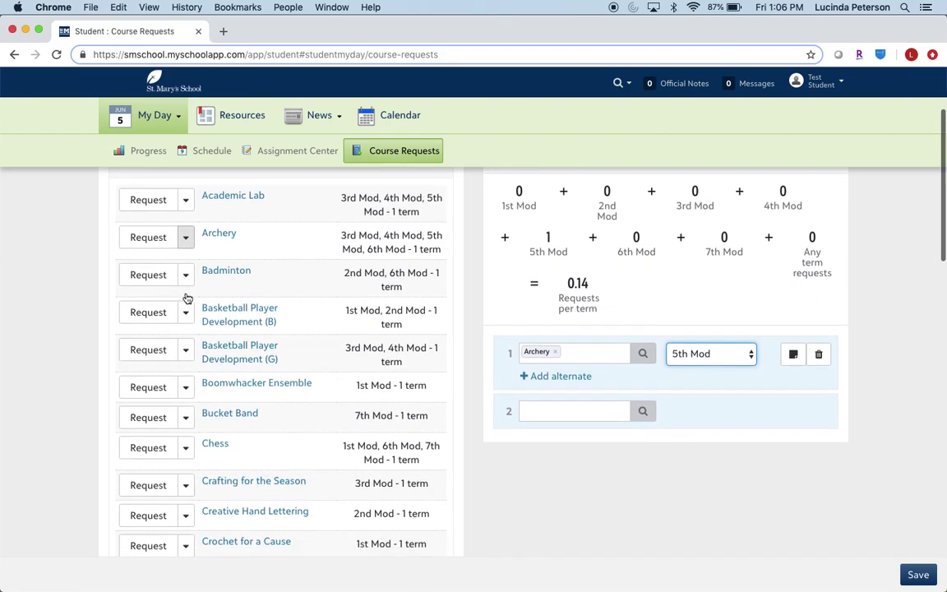
{"action": "left_click", "coordinate": [149, 390]}
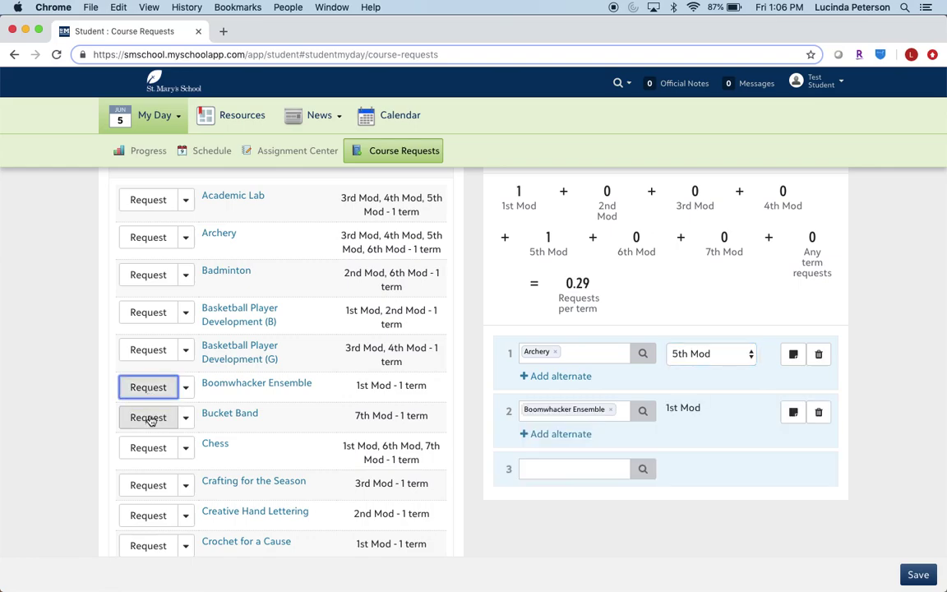
{"action": "left_click", "coordinate": [147, 417]}
{"action": "scroll", "coordinate": [158, 483], "scroll_direction": "down", "scroll_amount": 2}
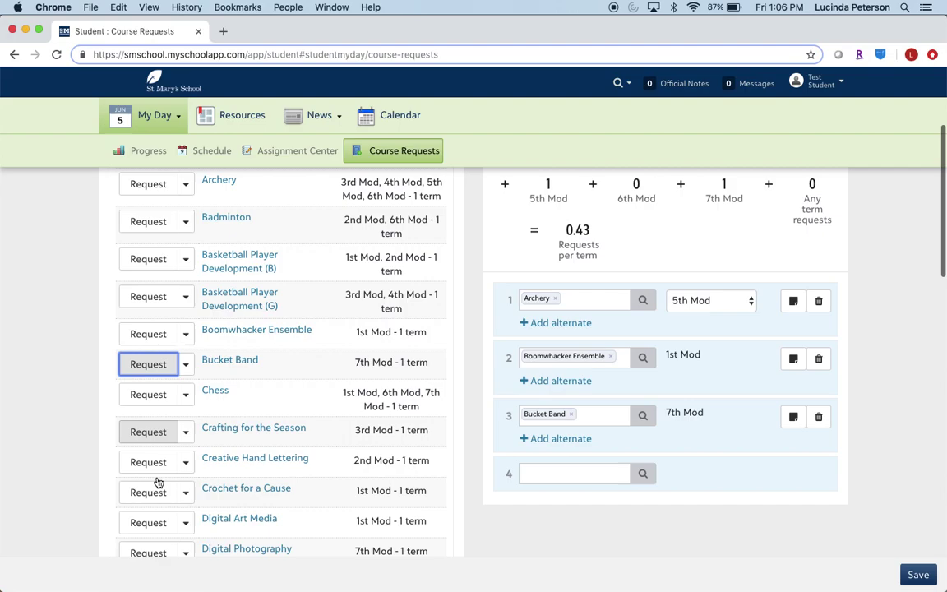
{"action": "scroll", "coordinate": [158, 483], "scroll_direction": "down", "scroll_amount": 2}
{"action": "left_click", "coordinate": [149, 398]}
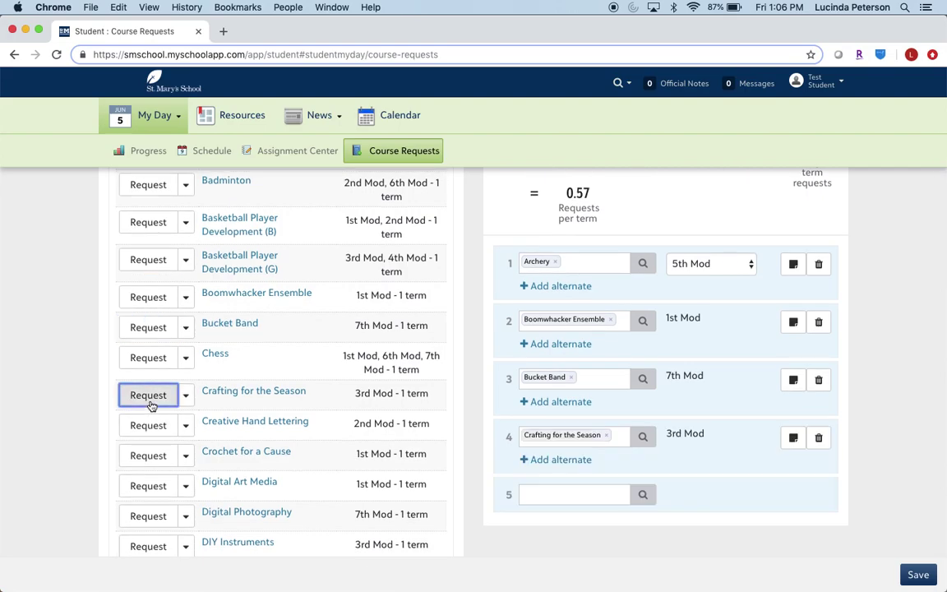
{"action": "left_click", "coordinate": [156, 428]}
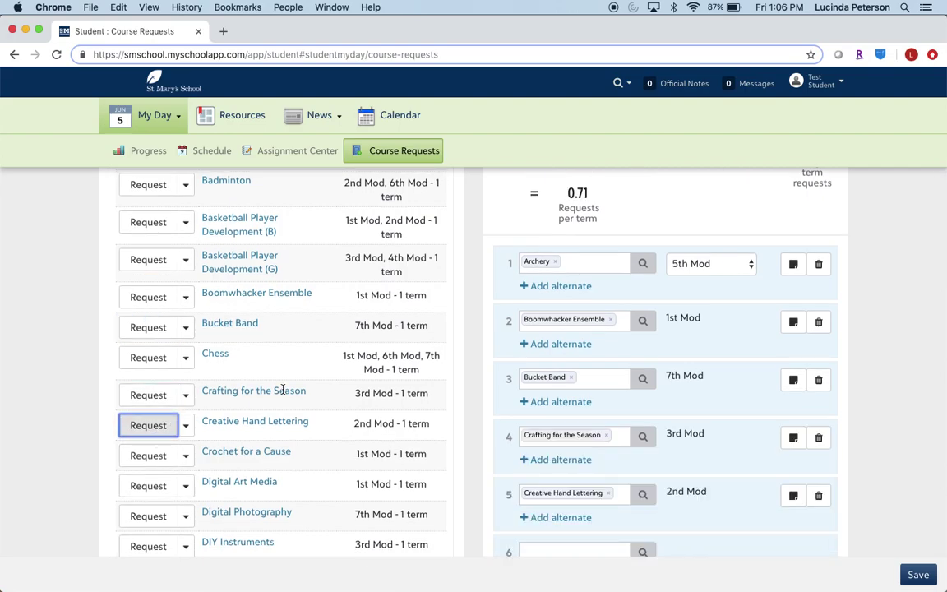
{"action": "scroll", "coordinate": [671, 402], "scroll_direction": "up", "scroll_amount": 1}
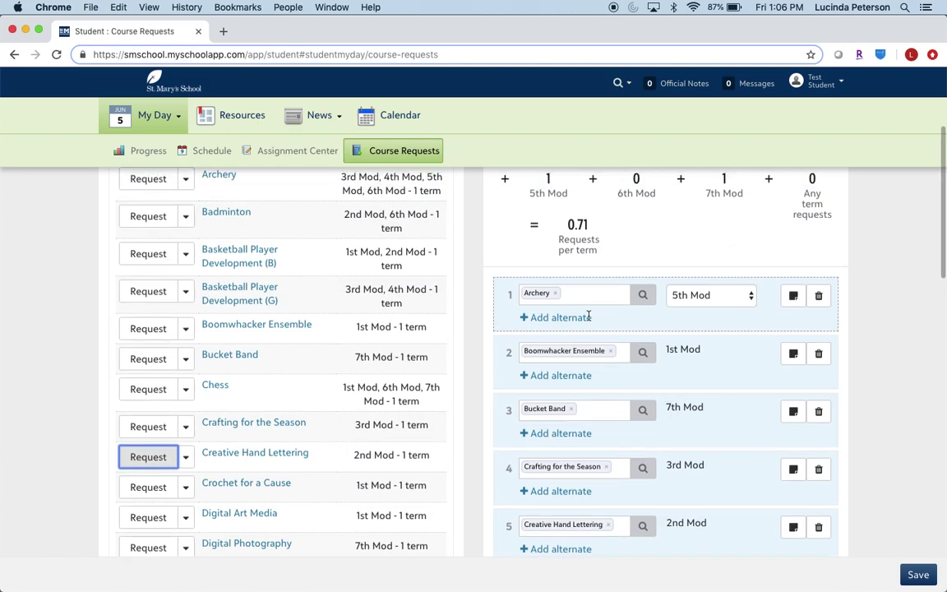
{"action": "scroll", "coordinate": [635, 389], "scroll_direction": "up", "scroll_amount": 4}
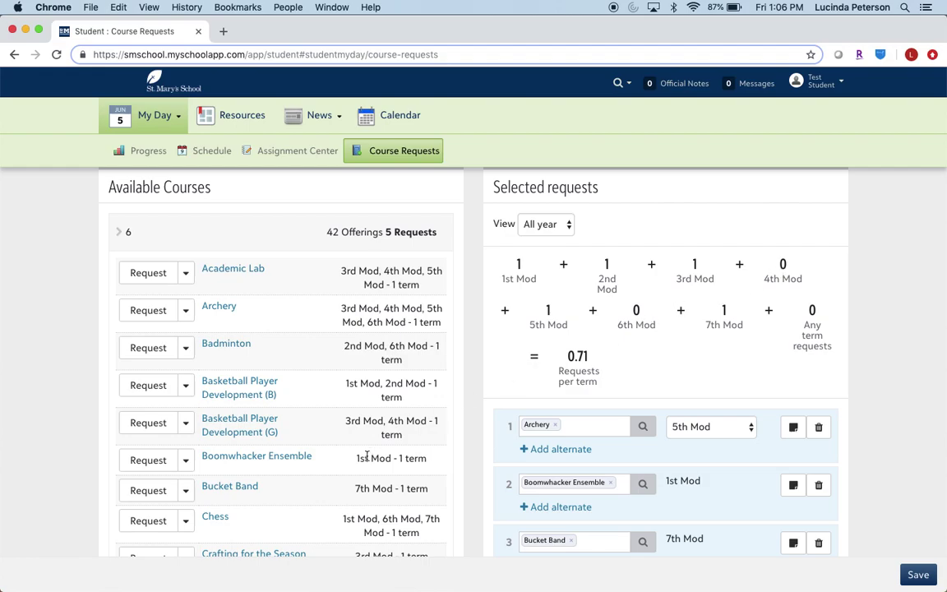
- Request Just Read from further down the grade 6 list
{"action": "scroll", "coordinate": [367, 457], "scroll_direction": "down", "scroll_amount": 5}
{"action": "scroll", "coordinate": [366, 457], "scroll_direction": "down", "scroll_amount": 5}
{"action": "scroll", "coordinate": [367, 459], "scroll_direction": "down", "scroll_amount": 2}
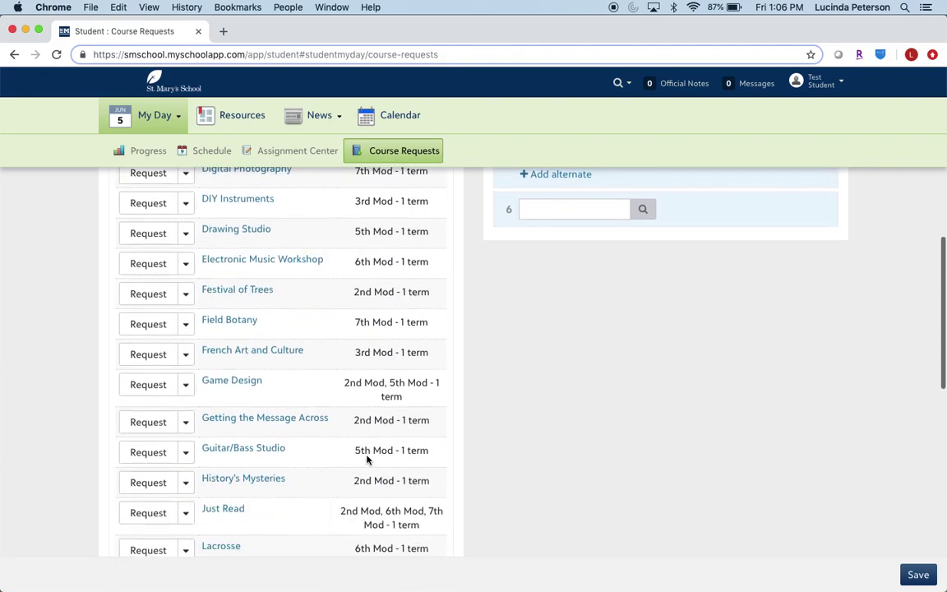
{"action": "scroll", "coordinate": [367, 459], "scroll_direction": "down", "scroll_amount": 1}
{"action": "scroll", "coordinate": [366, 458], "scroll_direction": "down", "scroll_amount": 2}
{"action": "scroll", "coordinate": [366, 456], "scroll_direction": "down", "scroll_amount": 1}
{"action": "scroll", "coordinate": [367, 455], "scroll_direction": "down", "scroll_amount": 1}
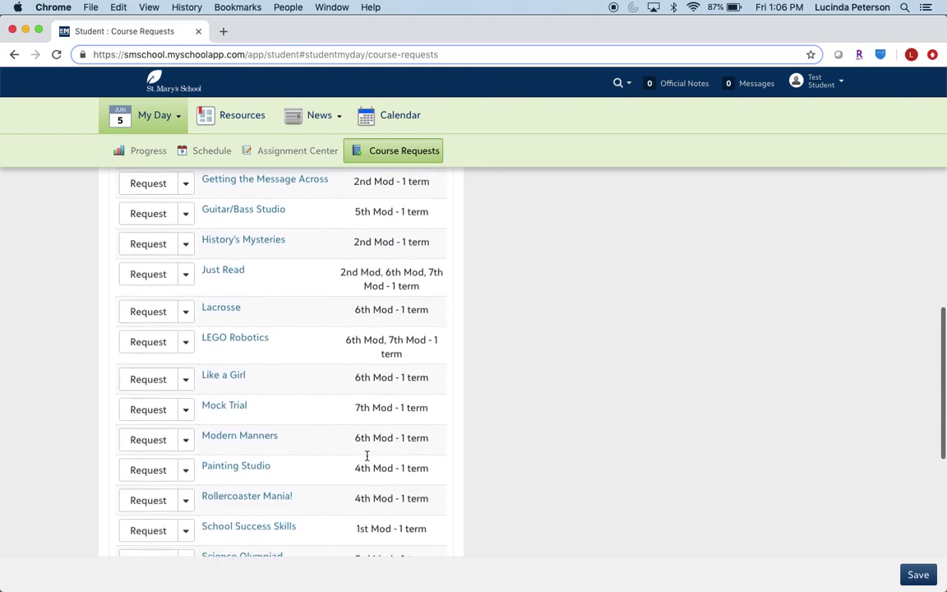
{"action": "scroll", "coordinate": [367, 455], "scroll_direction": "down", "scroll_amount": 1}
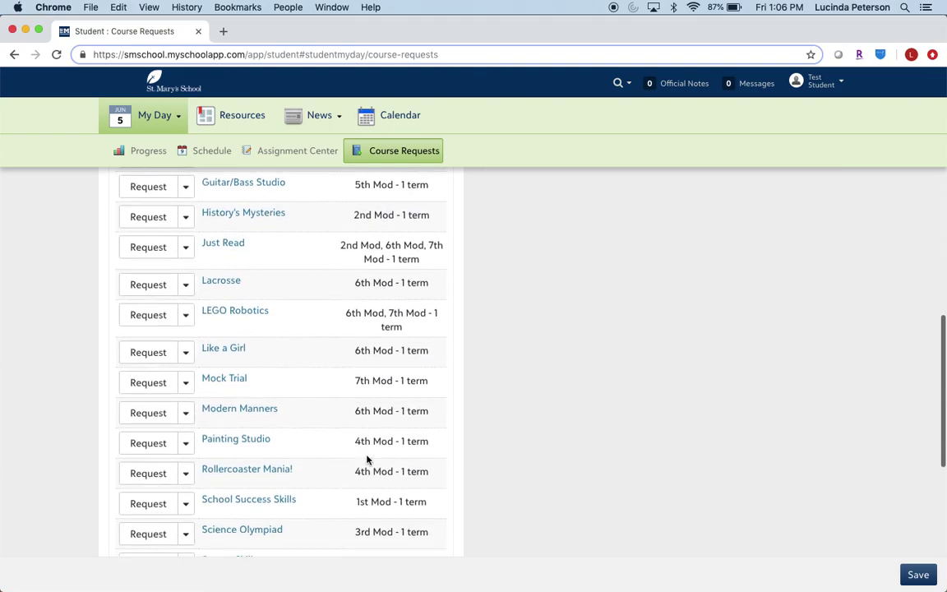
{"action": "left_click", "coordinate": [149, 254]}
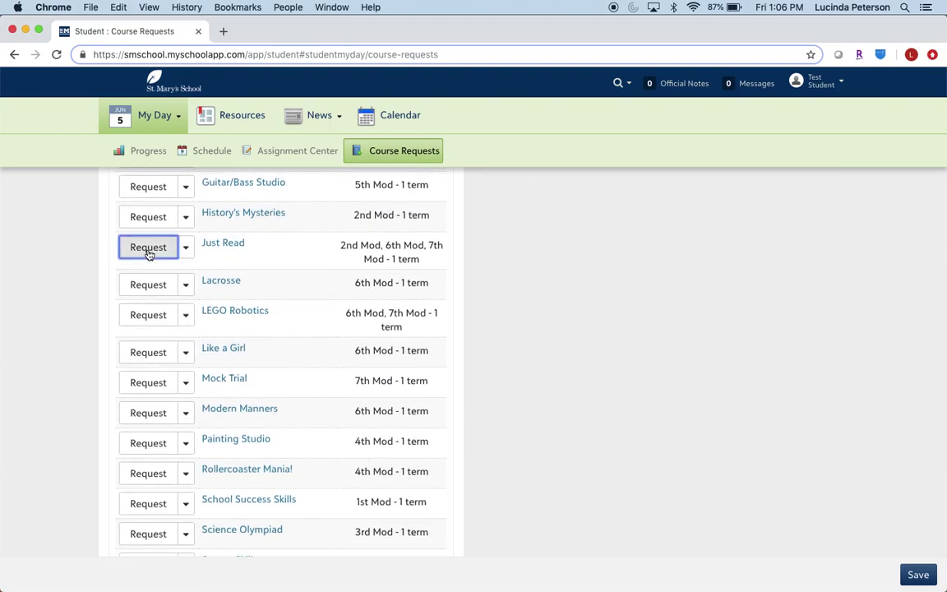
- Request Painting Studio as an additional course
{"action": "left_click", "coordinate": [158, 442]}
{"action": "scroll", "coordinate": [645, 341], "scroll_direction": "up", "scroll_amount": 3}
{"action": "scroll", "coordinate": [662, 345], "scroll_direction": "up", "scroll_amount": 5}
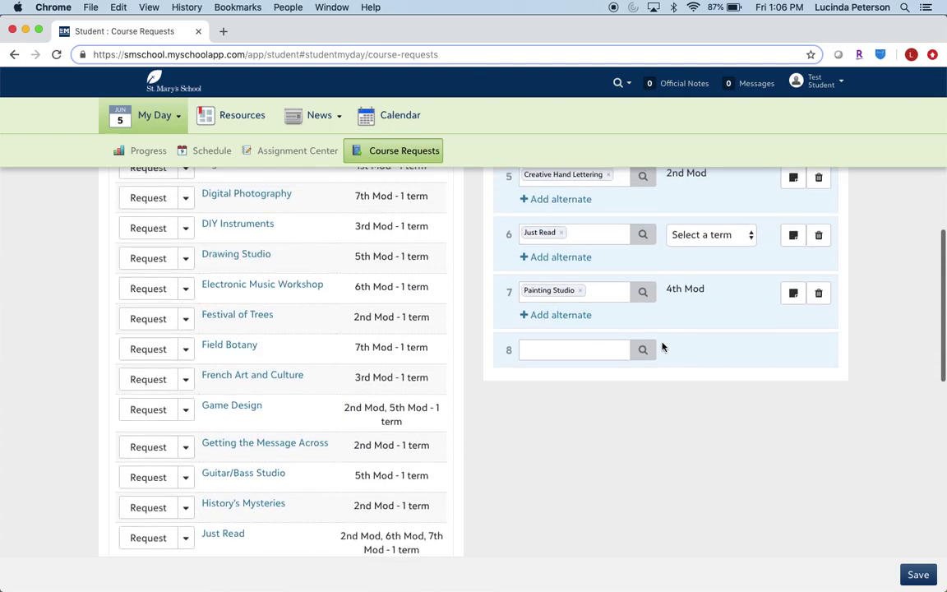
{"action": "scroll", "coordinate": [661, 344], "scroll_direction": "up", "scroll_amount": 5}
{"action": "scroll", "coordinate": [662, 344], "scroll_direction": "up", "scroll_amount": 1}
- Schedule the Just Read request in 6th Mod
{"action": "left_click", "coordinate": [707, 432]}
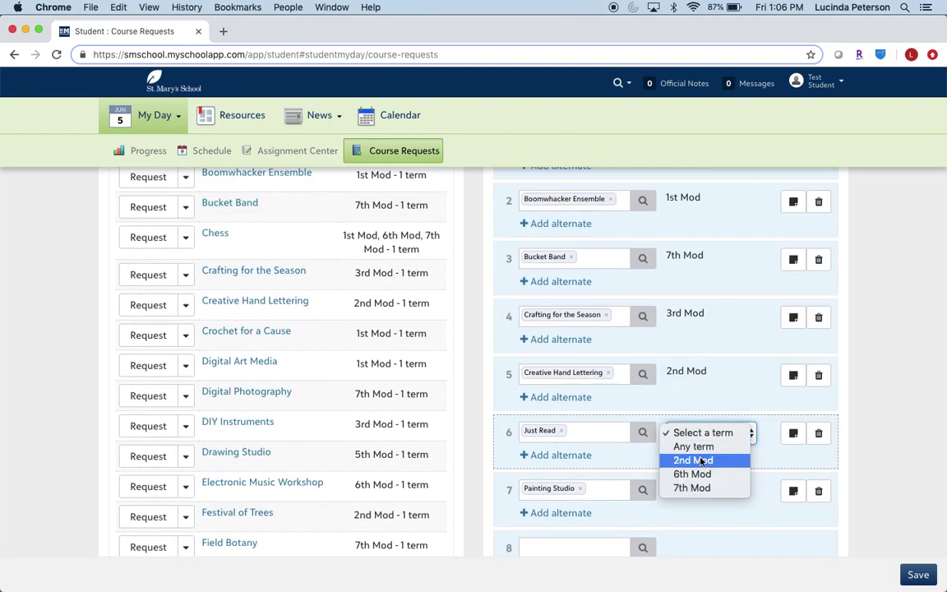
{"action": "left_click", "coordinate": [697, 473]}
{"action": "scroll", "coordinate": [850, 362], "scroll_direction": "up", "scroll_amount": 5}
{"action": "scroll", "coordinate": [850, 362], "scroll_direction": "up", "scroll_amount": 2}
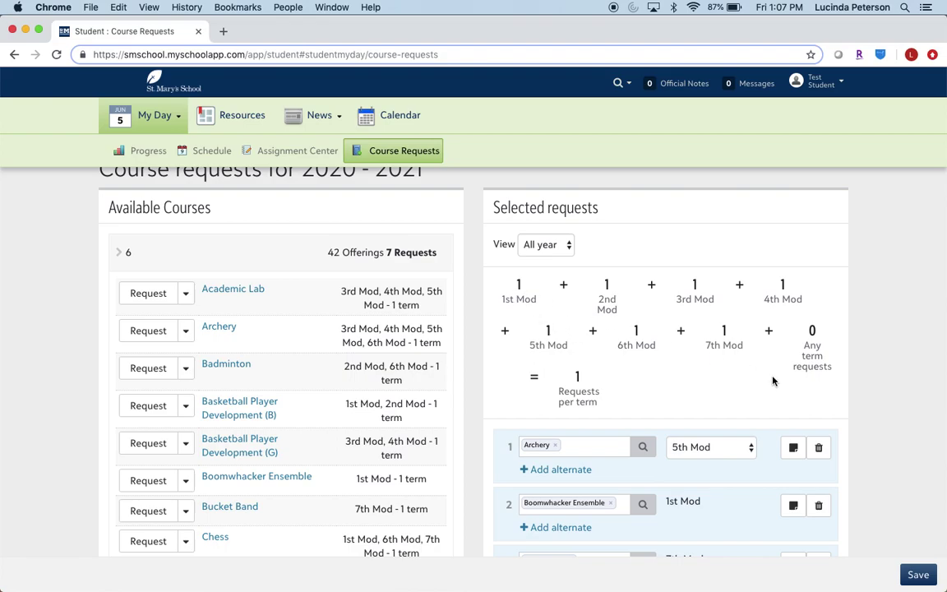
{"action": "scroll", "coordinate": [869, 401], "scroll_direction": "down", "scroll_amount": 2}
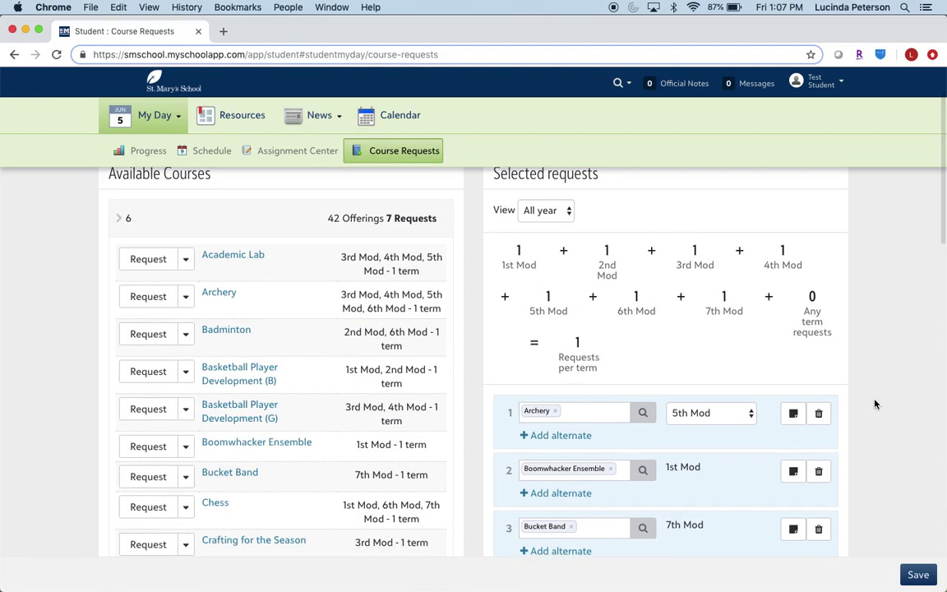
{"action": "scroll", "coordinate": [874, 403], "scroll_direction": "down", "scroll_amount": 4}
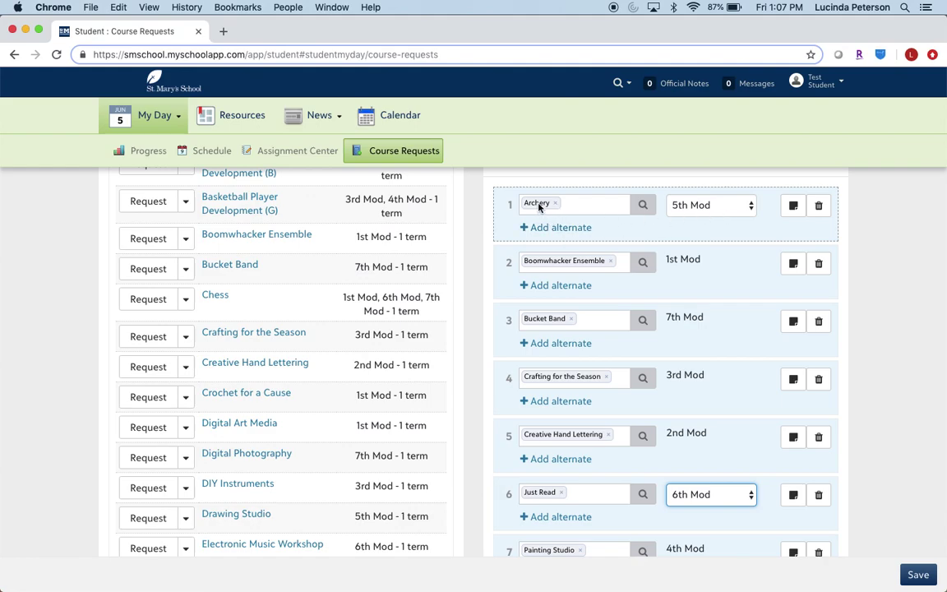
- Search 'drawing' and add Drawing Studio as Archery's alternate
{"action": "left_click", "coordinate": [551, 226]}
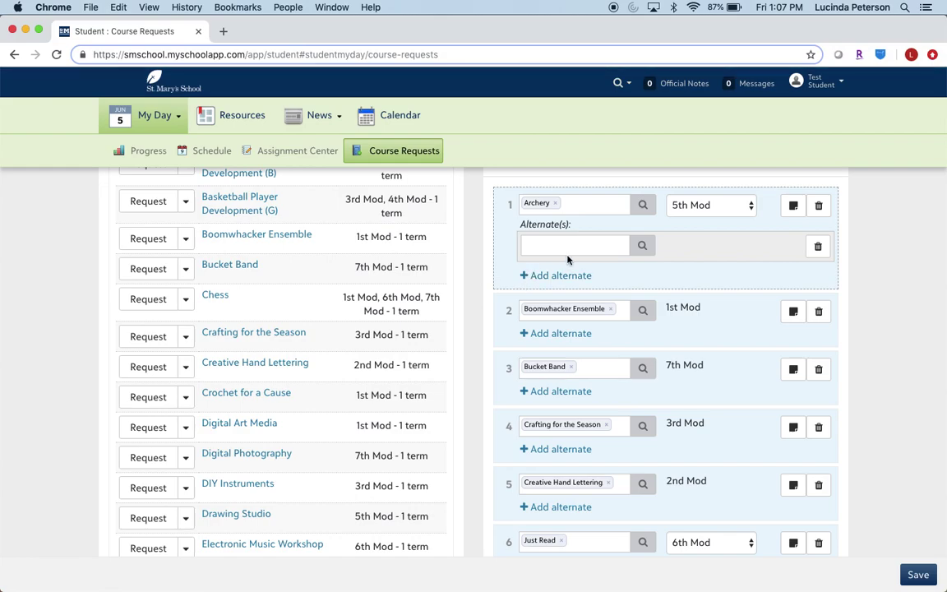
{"action": "left_click", "coordinate": [567, 249]}
{"action": "type", "text": "drawi"}
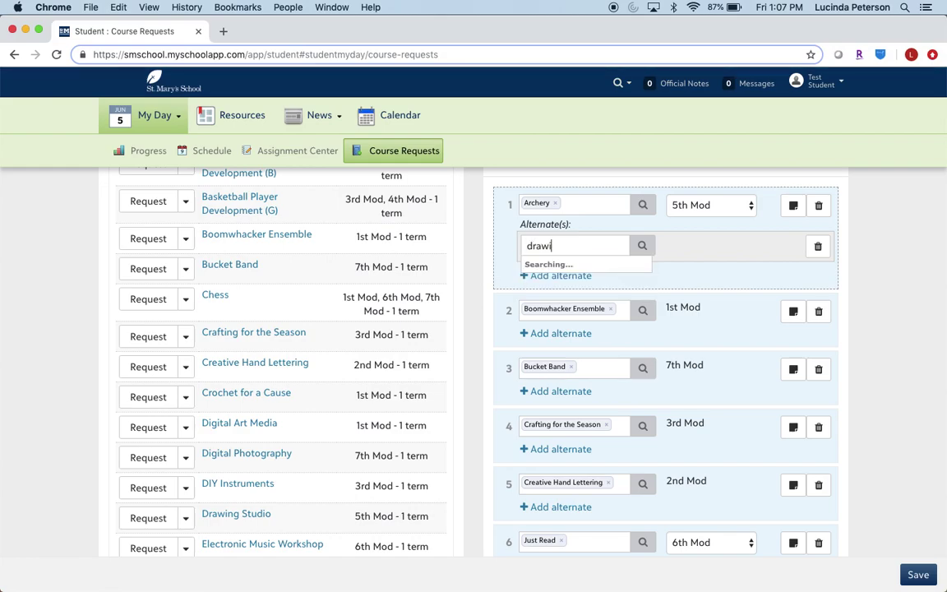
{"action": "type", "text": "ng"}
{"action": "left_click", "coordinate": [573, 266]}
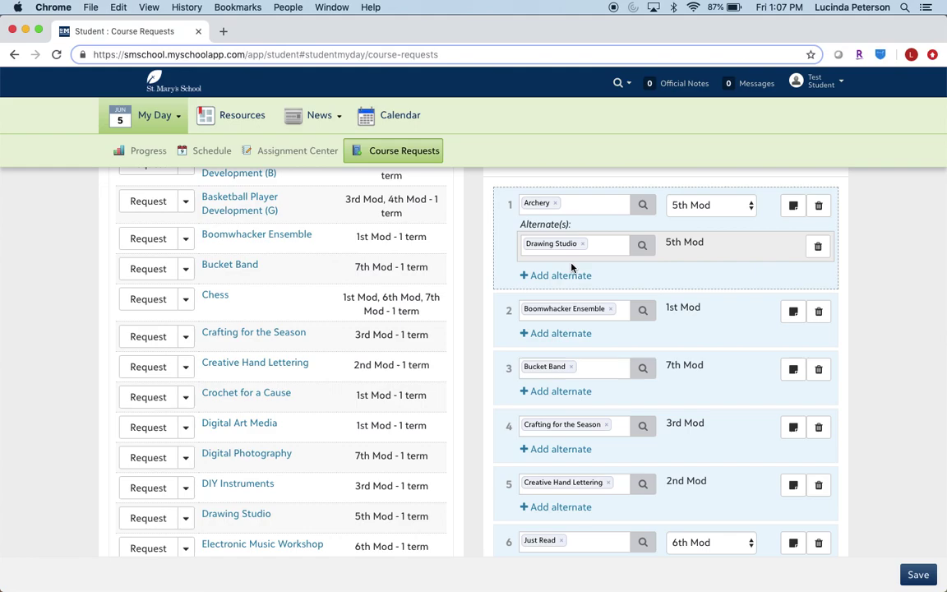
{"action": "scroll", "coordinate": [708, 272], "scroll_direction": "up", "scroll_amount": 2}
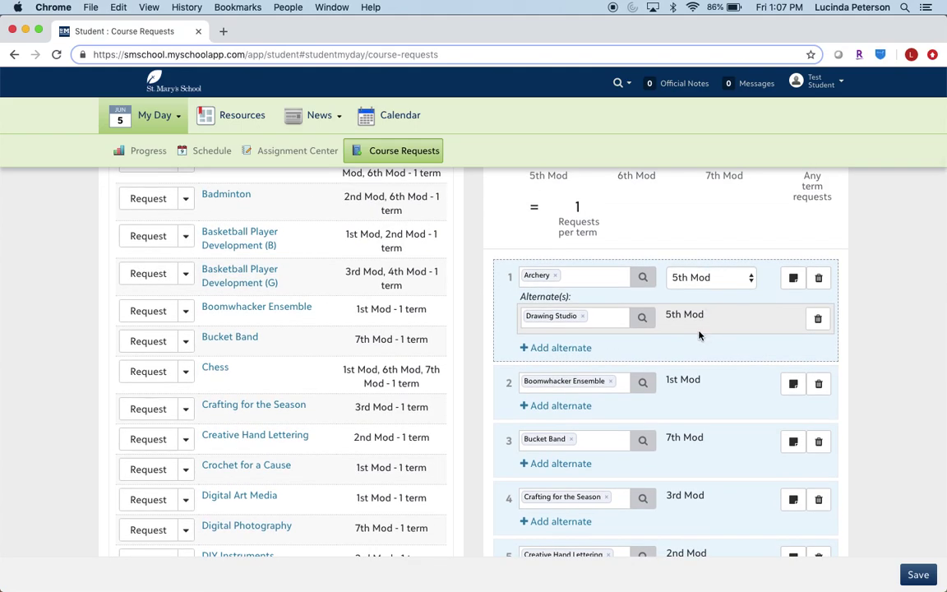
{"action": "scroll", "coordinate": [698, 334], "scroll_direction": "down", "scroll_amount": 2}
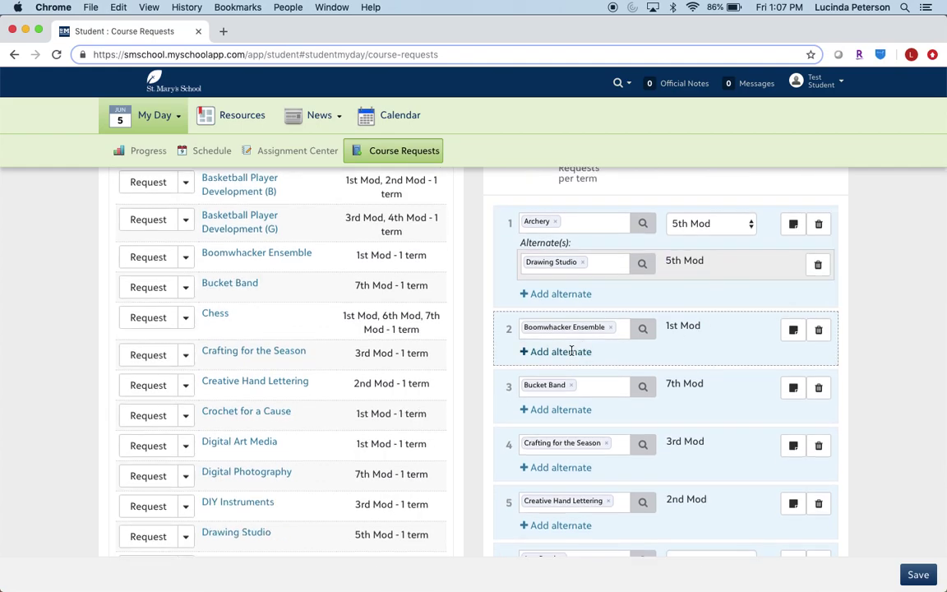
{"action": "scroll", "coordinate": [571, 351], "scroll_direction": "down", "scroll_amount": 5}
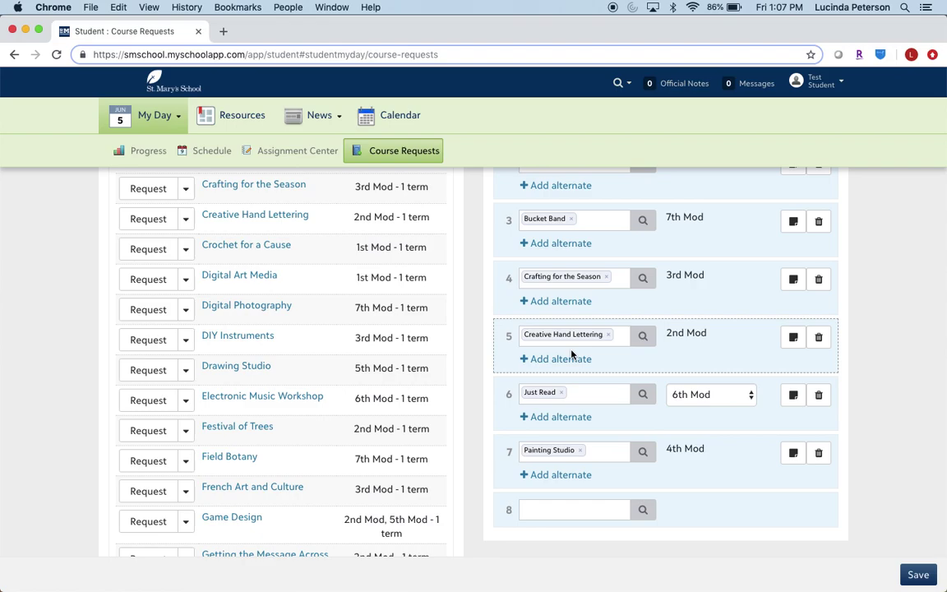
{"action": "scroll", "coordinate": [571, 353], "scroll_direction": "up", "scroll_amount": 3}
{"action": "scroll", "coordinate": [571, 353], "scroll_direction": "up", "scroll_amount": 5}
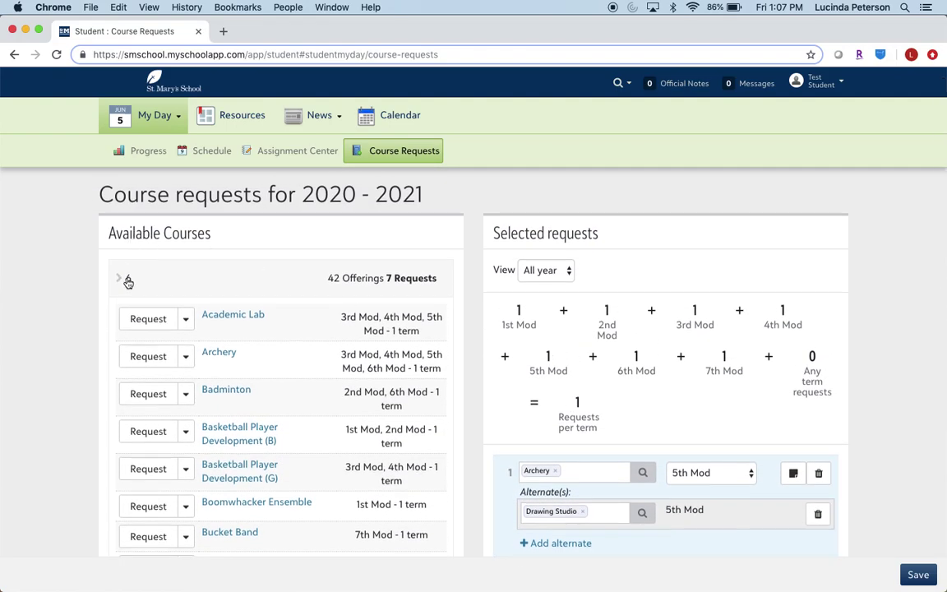
- Collapse the grade 6 group in Available Courses
{"action": "left_click", "coordinate": [128, 281]}
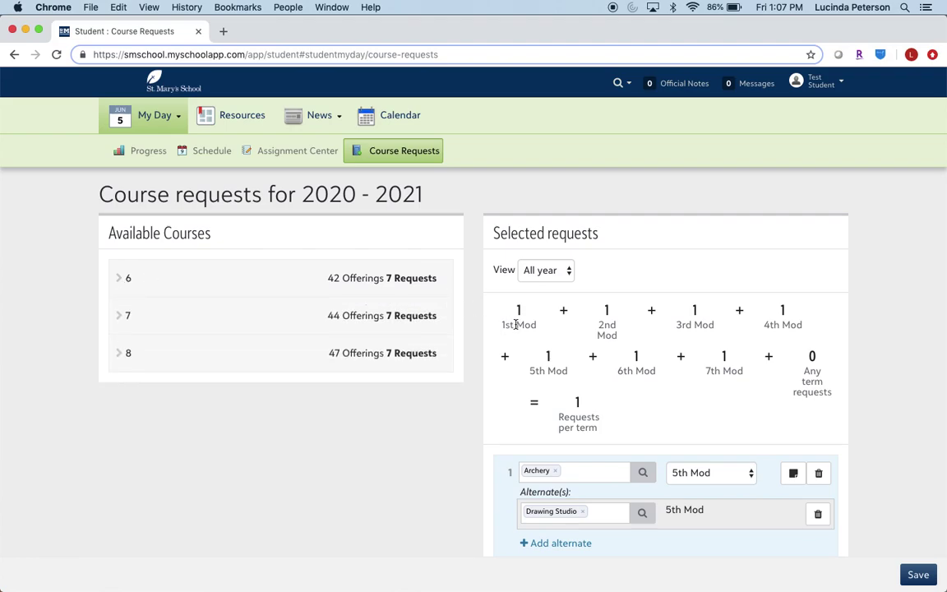
- Expand grade 8's 47 course offerings and scroll down the list
{"action": "left_click", "coordinate": [129, 355]}
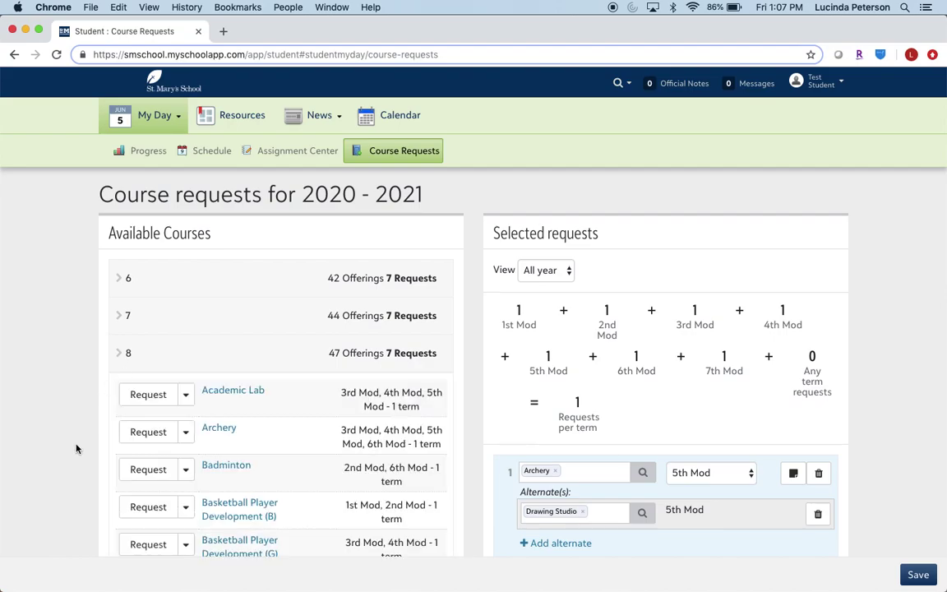
{"action": "scroll", "coordinate": [75, 449], "scroll_direction": "down", "scroll_amount": 1}
{"action": "scroll", "coordinate": [74, 451], "scroll_direction": "down", "scroll_amount": 3}
{"action": "scroll", "coordinate": [75, 451], "scroll_direction": "down", "scroll_amount": 2}
{"action": "scroll", "coordinate": [75, 451], "scroll_direction": "down", "scroll_amount": 1}
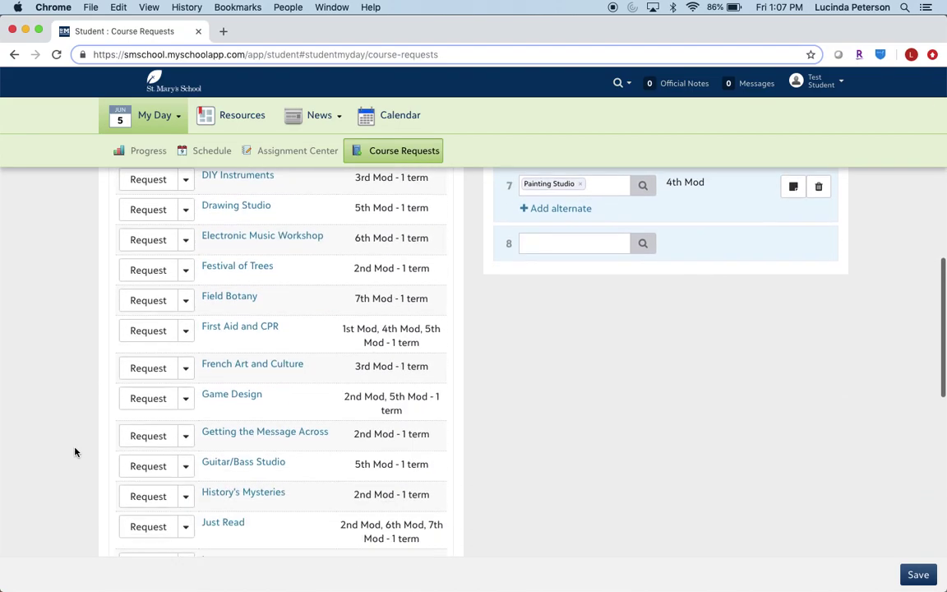
{"action": "scroll", "coordinate": [75, 451], "scroll_direction": "down", "scroll_amount": 2}
- Highlight the language courses Latin, Mandarin Chinese and Spanish, then return to the top
{"action": "left_click_drag", "start_coordinate": [238, 413], "coordinate": [195, 416]}
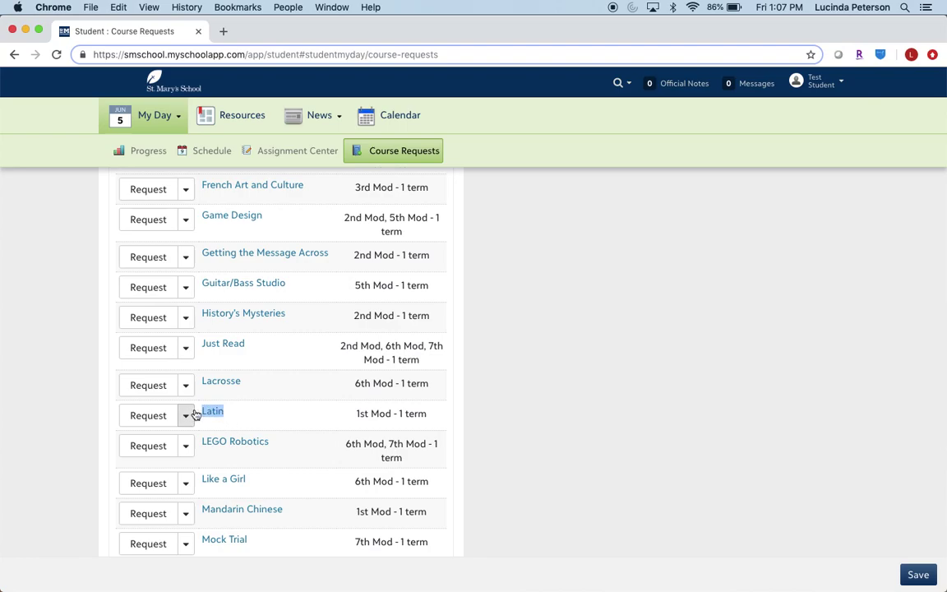
{"action": "left_click", "coordinate": [243, 414]}
{"action": "scroll", "coordinate": [243, 412], "scroll_direction": "down", "scroll_amount": 1}
{"action": "scroll", "coordinate": [247, 414], "scroll_direction": "down", "scroll_amount": 1}
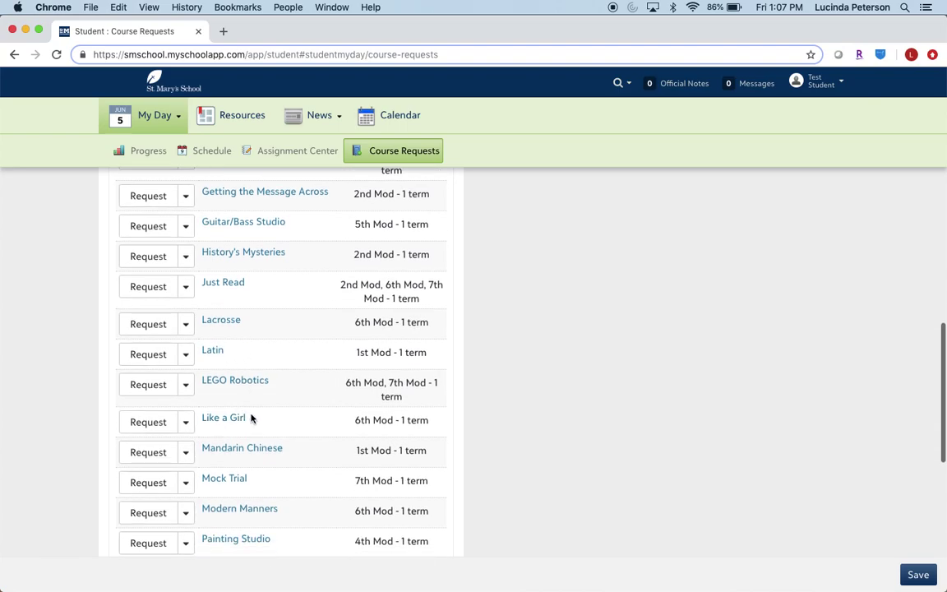
{"action": "left_click_drag", "start_coordinate": [283, 450], "coordinate": [203, 448]}
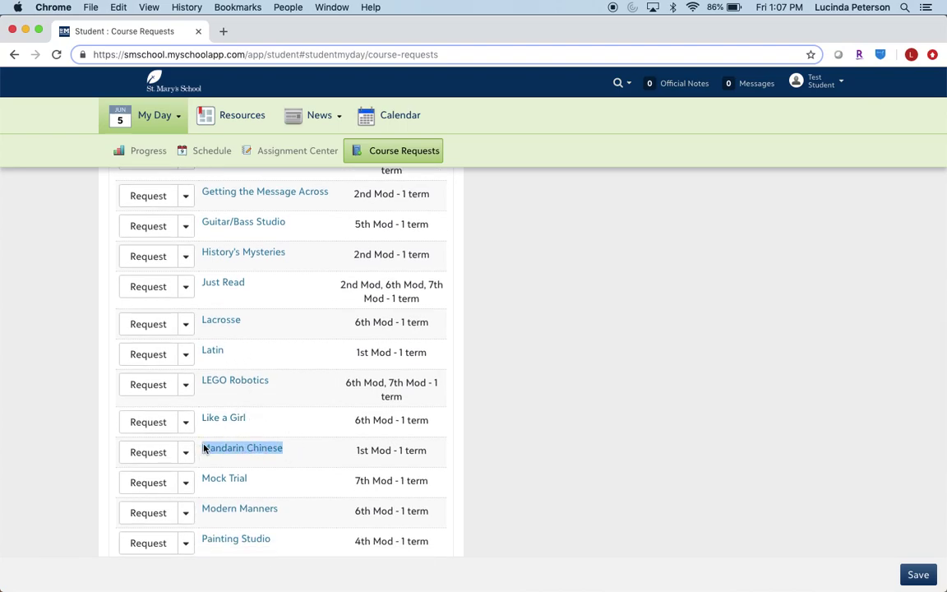
{"action": "left_click", "coordinate": [312, 470]}
{"action": "scroll", "coordinate": [313, 470], "scroll_direction": "down", "scroll_amount": 5}
{"action": "scroll", "coordinate": [279, 464], "scroll_direction": "down", "scroll_amount": 1}
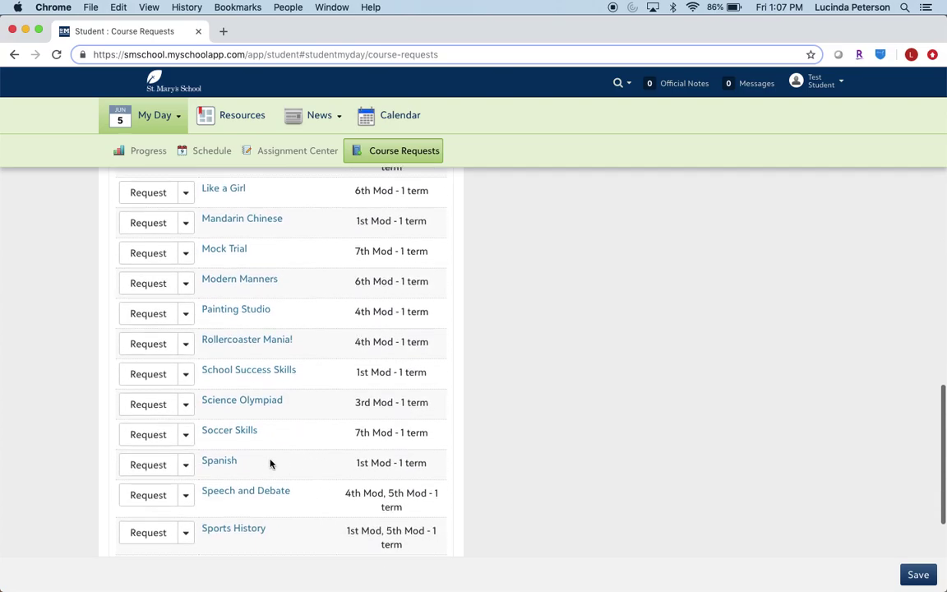
{"action": "left_click_drag", "start_coordinate": [244, 462], "coordinate": [204, 460]}
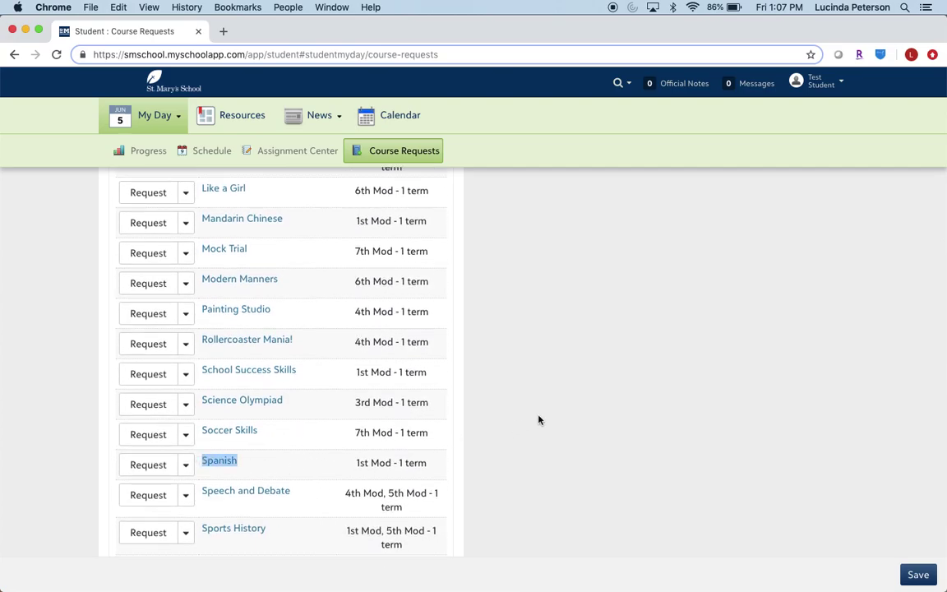
{"action": "scroll", "coordinate": [539, 420], "scroll_direction": "up", "scroll_amount": 2}
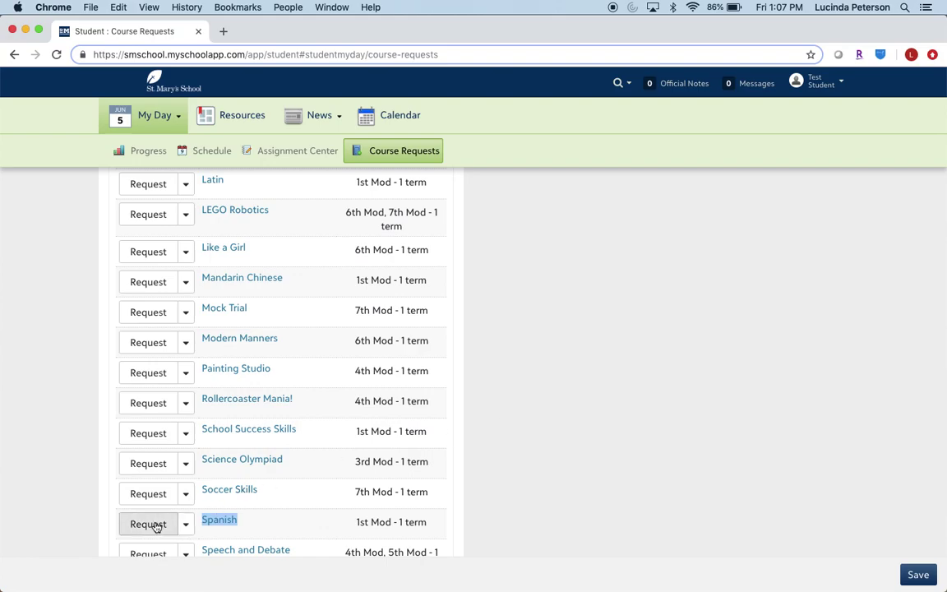
{"action": "scroll", "coordinate": [609, 412], "scroll_direction": "up", "scroll_amount": 8}
{"action": "scroll", "coordinate": [609, 412], "scroll_direction": "up", "scroll_amount": 6}
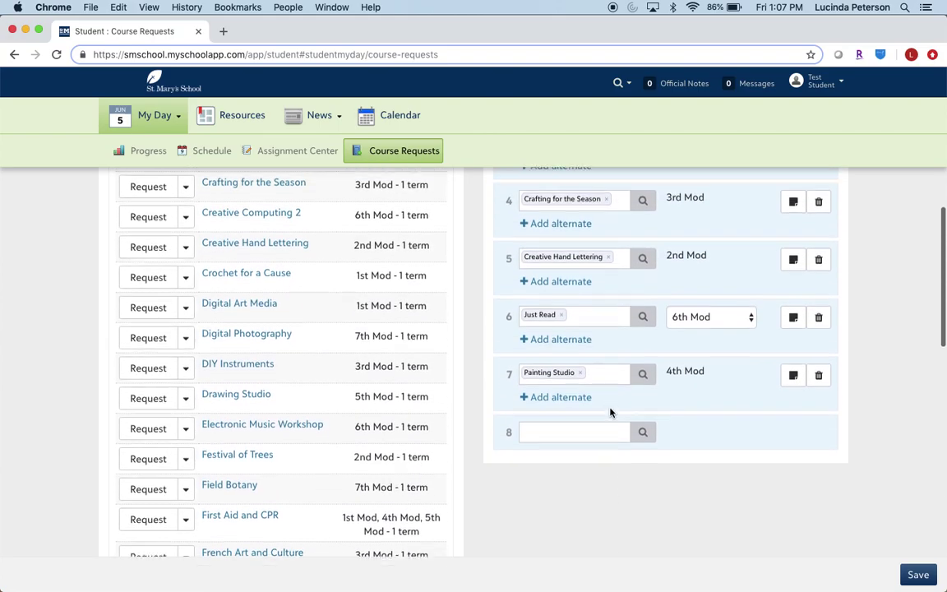
{"action": "scroll", "coordinate": [609, 412], "scroll_direction": "up", "scroll_amount": 2}
{"action": "scroll", "coordinate": [610, 411], "scroll_direction": "up", "scroll_amount": 2}
{"action": "scroll", "coordinate": [610, 409], "scroll_direction": "up", "scroll_amount": 2}
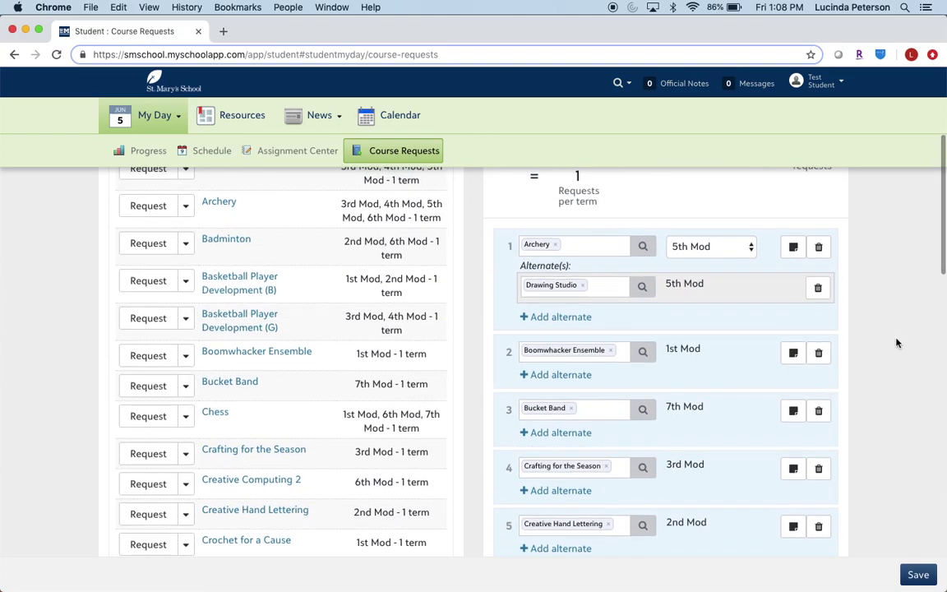
{"action": "scroll", "coordinate": [896, 341], "scroll_direction": "up", "scroll_amount": 5}
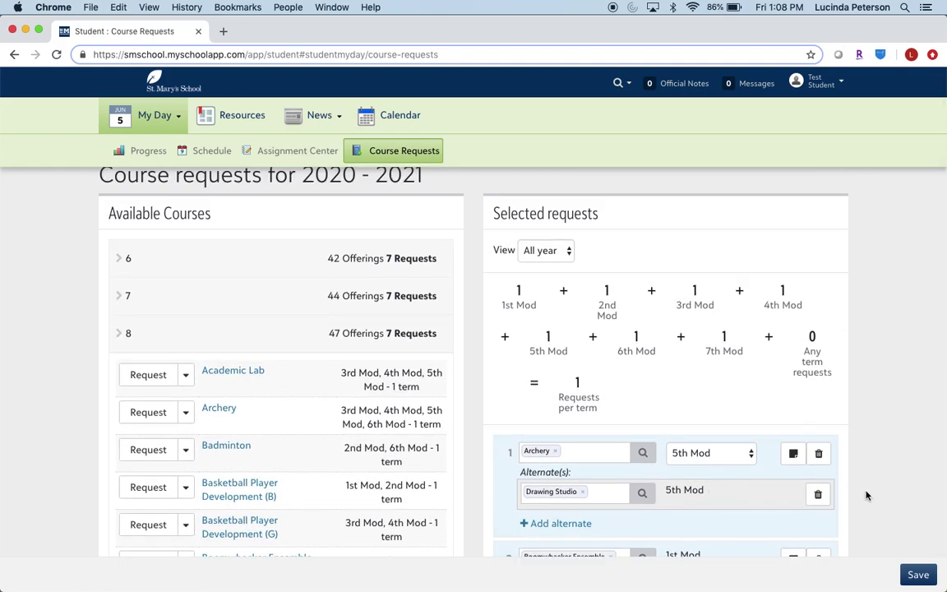
- Save the seven course requests, including the Archery alternate
{"action": "left_click", "coordinate": [918, 575]}
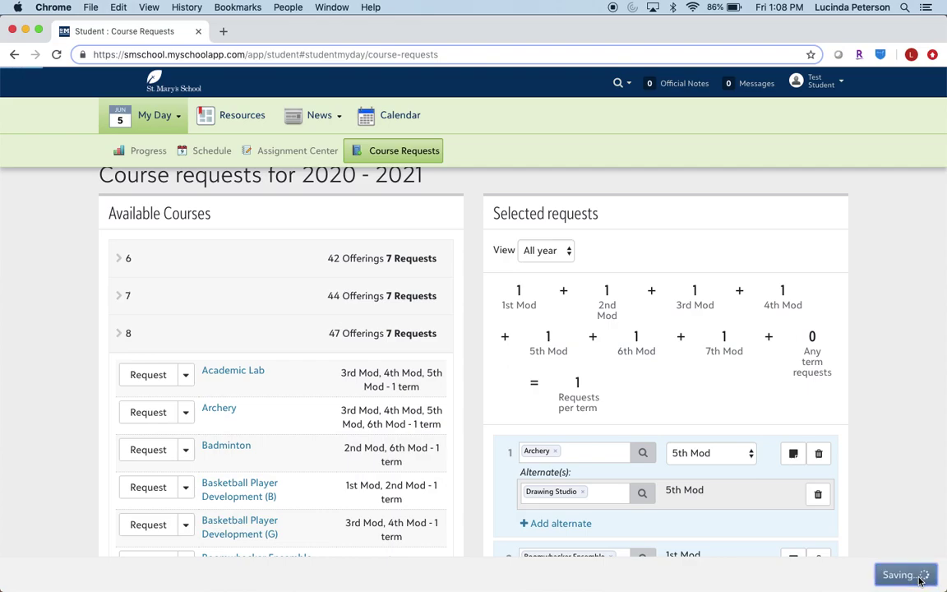